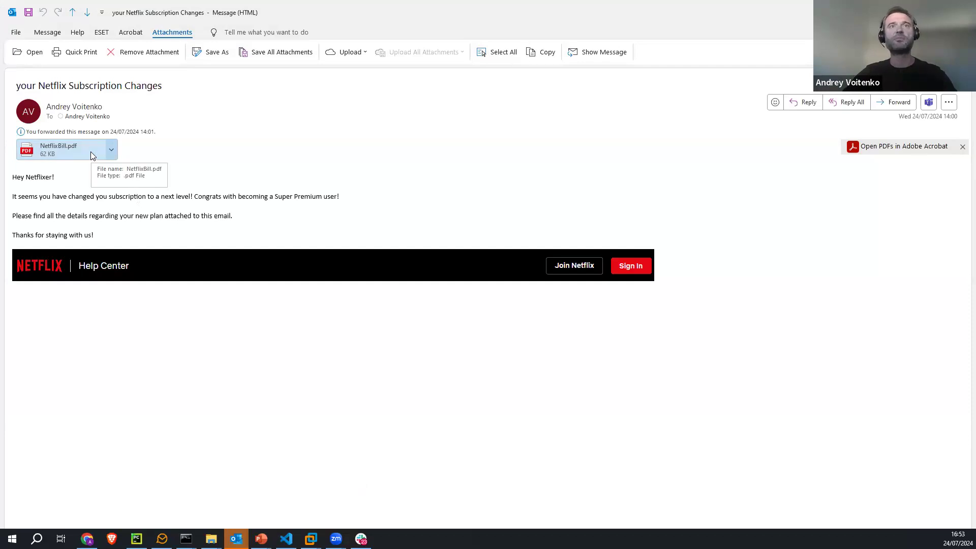
Open the NetflixBill.pdf attachment to inspect its QR code and subscription text, and close it again
double_click(91, 152)
left_click(446, 292)
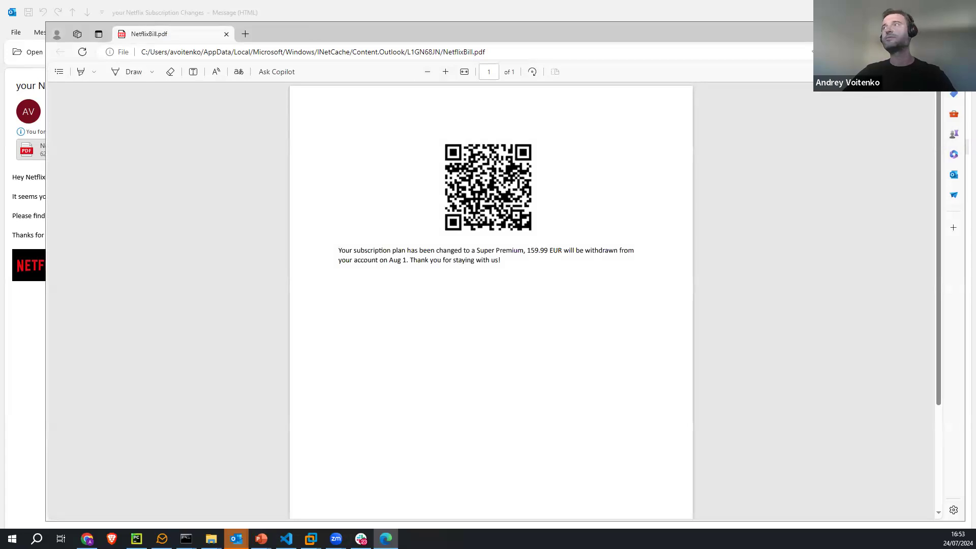
key("ctrl+w")
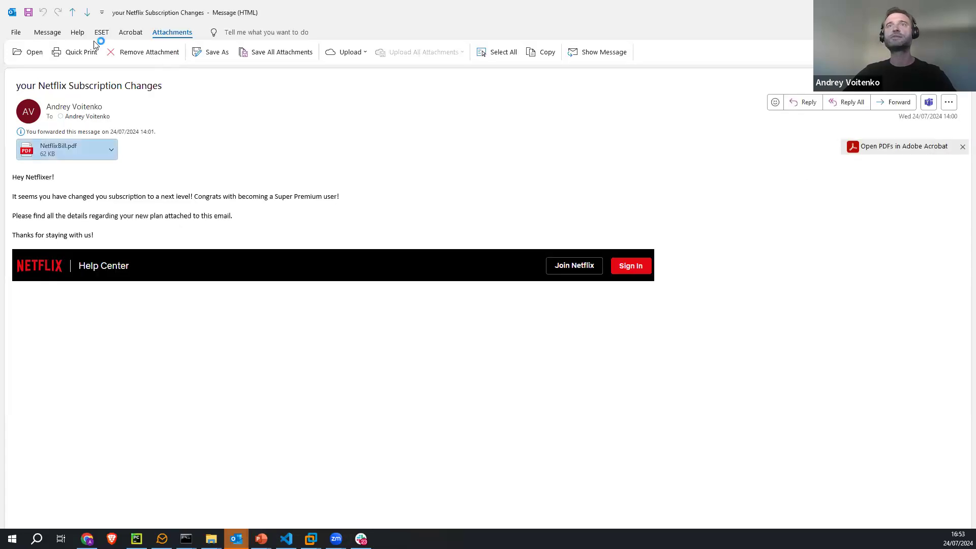
Forward the Netflix subscription email with its PDF to the "dsaad" IR mailbox address copied from the VMRay mailbox list in the browser
left_click(892, 102)
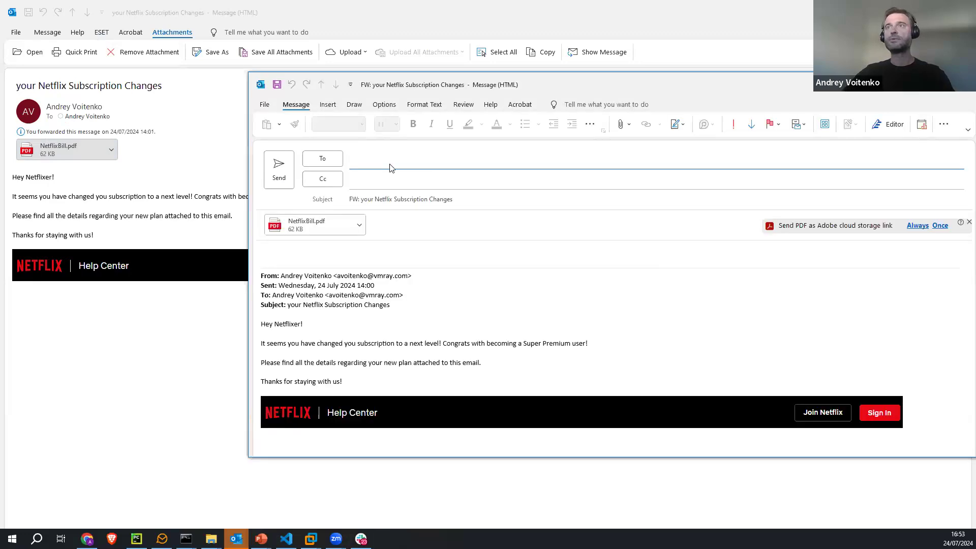
right_click(389, 165)
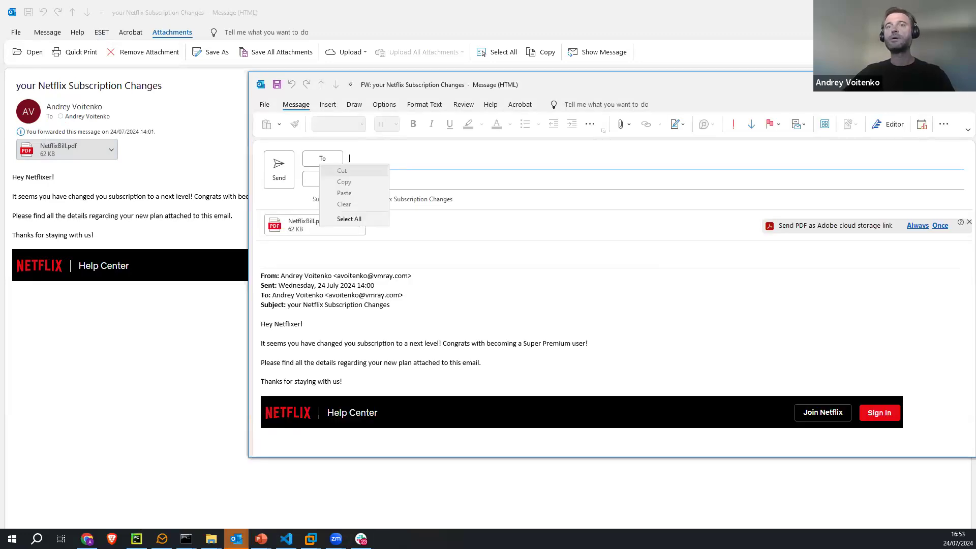
key("alt+Tab")
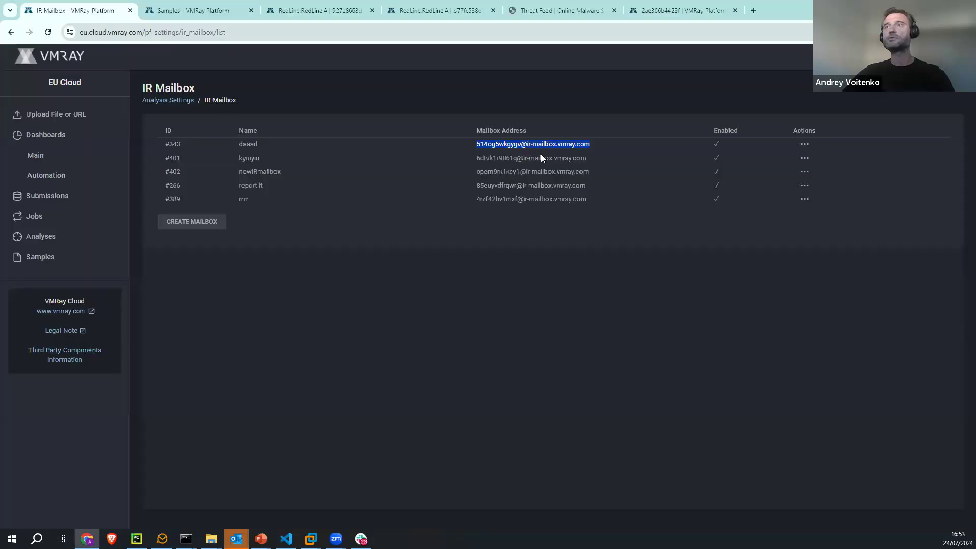
right_click(541, 154)
key("alt+Tab")
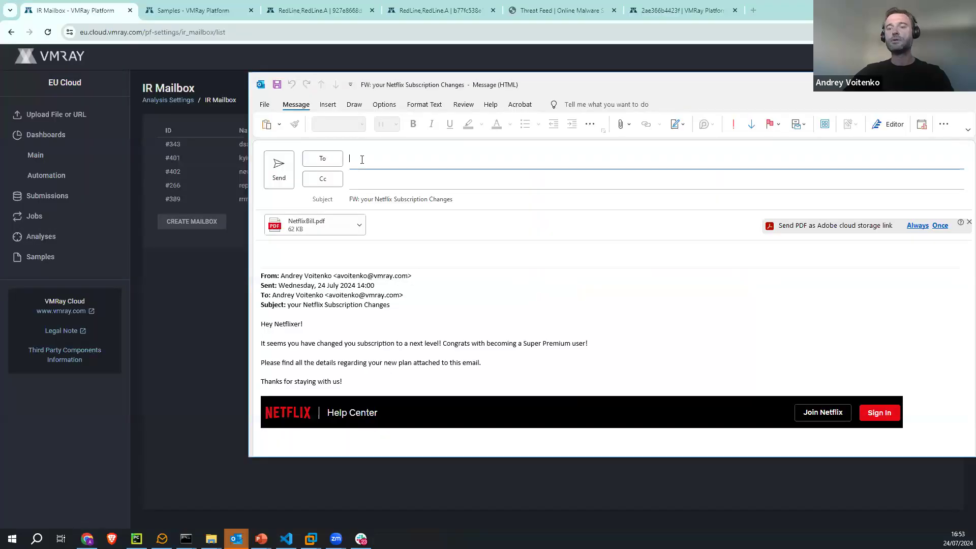
key("ctrl+v")
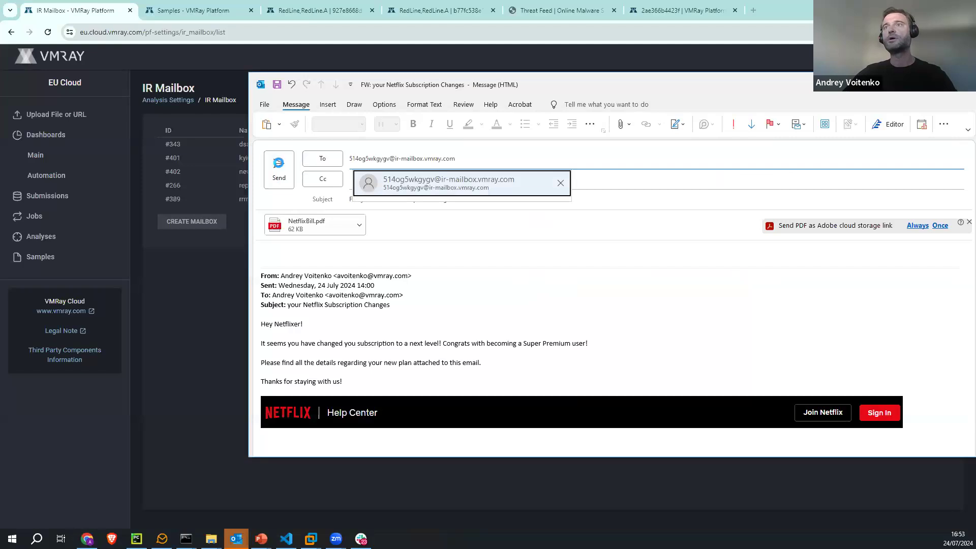
left_click(278, 163)
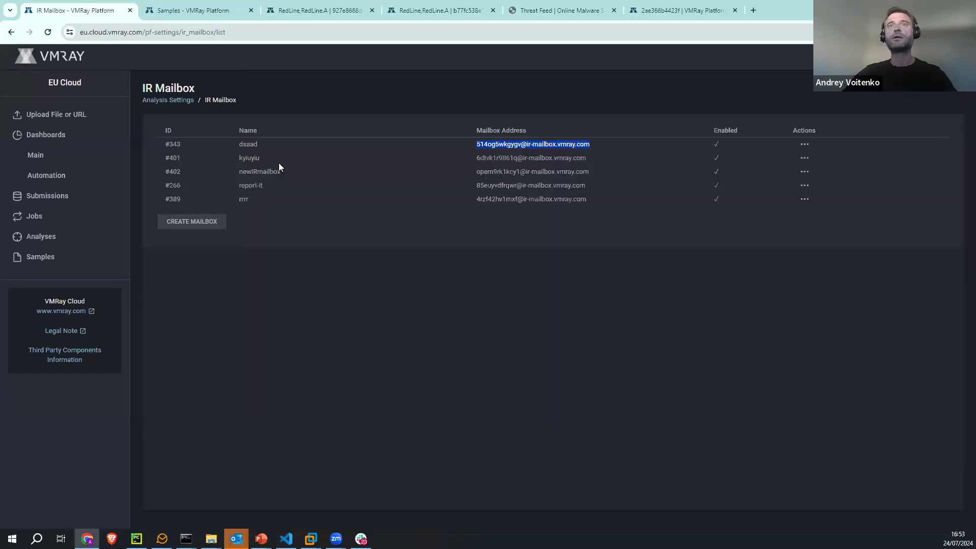
From the submissions list, open the older "FW: your Netflix Subscription Changes" email sample and its NetflixBill.pdf child sample
left_click(65, 199)
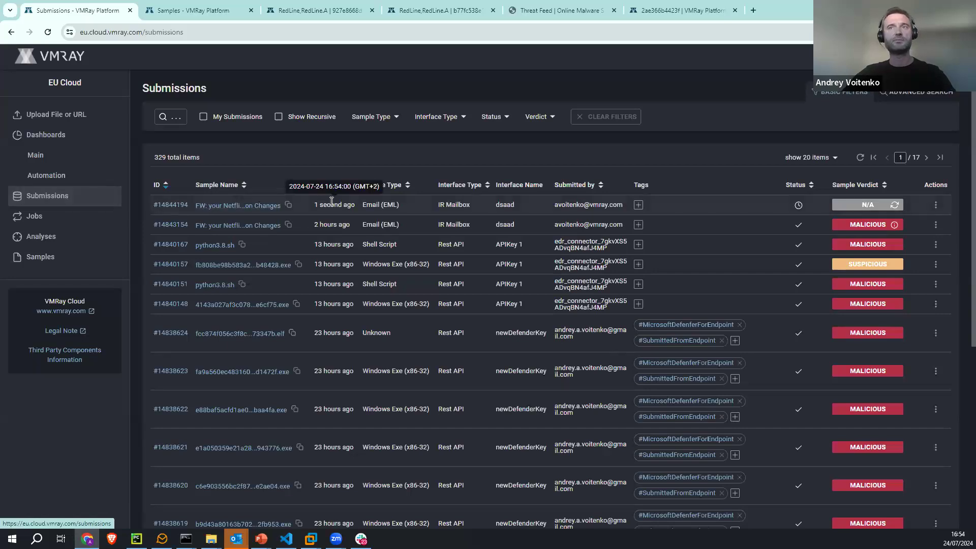
left_click(253, 228)
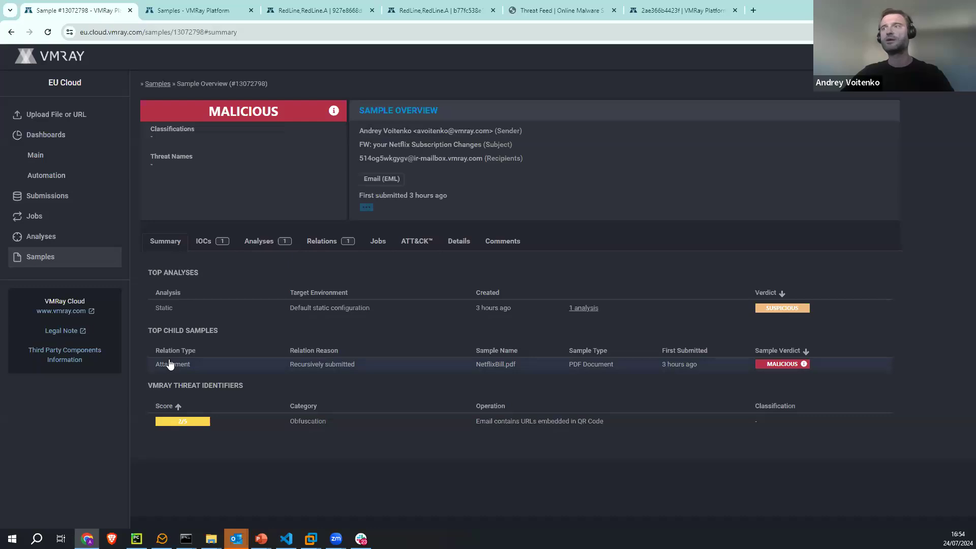
left_click(310, 364)
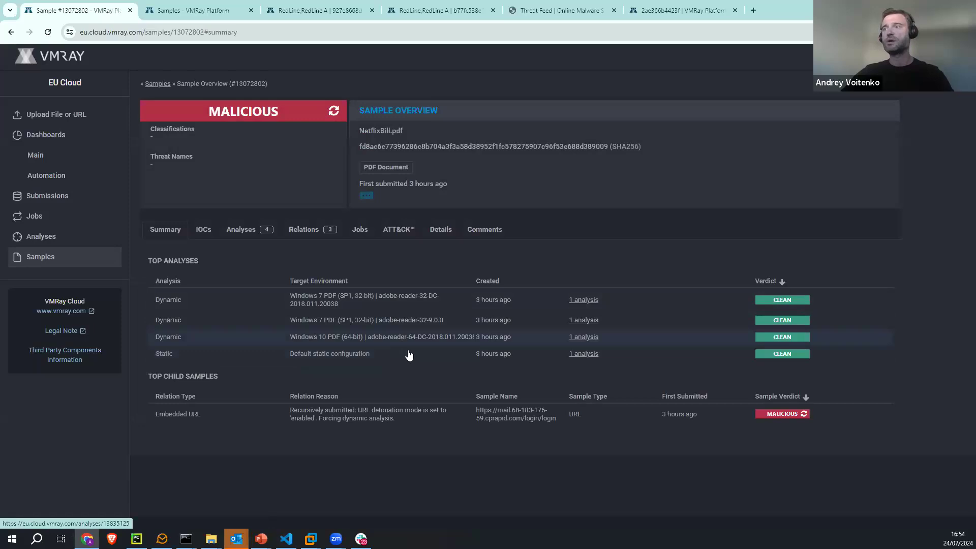
Open the PDF's embedded URL child sample and view its Machine Learning "Phishing page detected" identifier in the web analysis report
left_click_drag(471, 413, 561, 433)
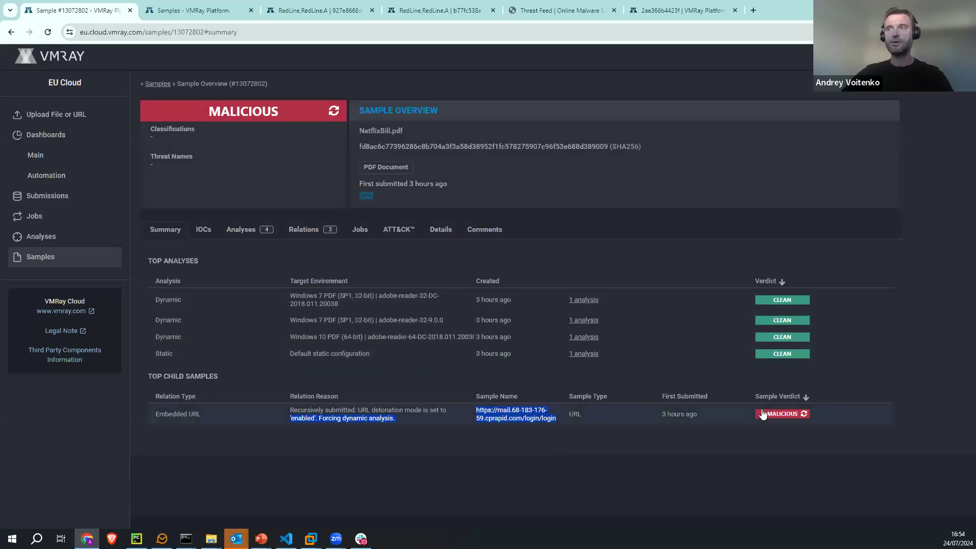
left_click(349, 411)
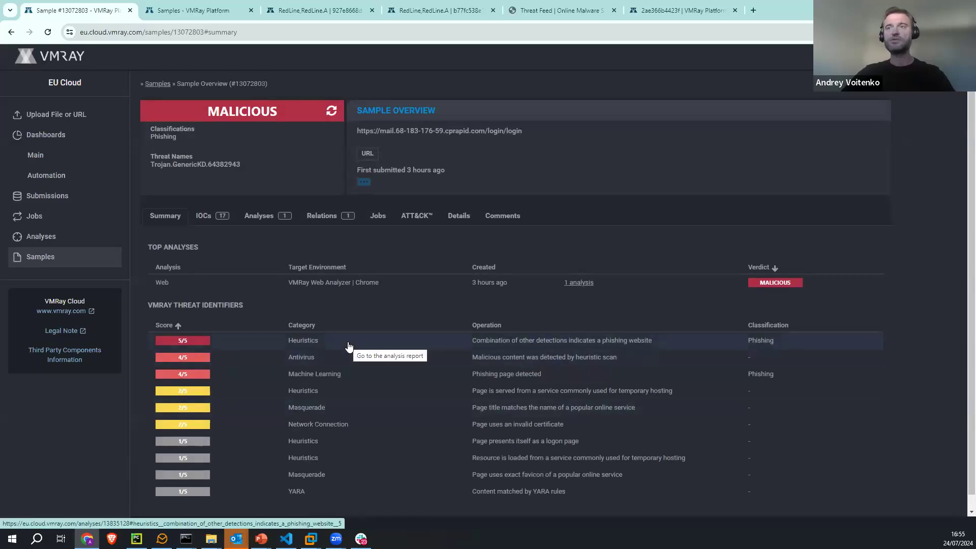
scroll(348, 346, "down", 1)
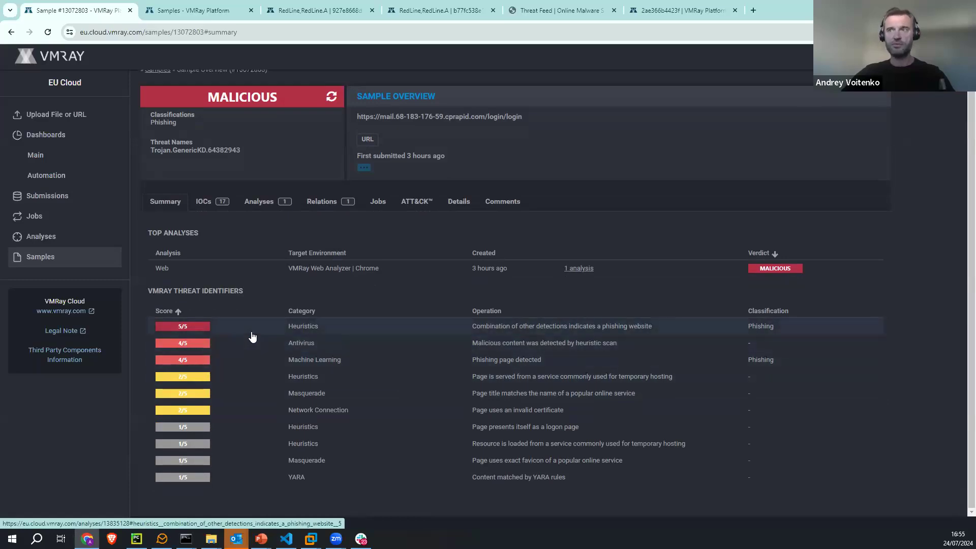
left_click(248, 361)
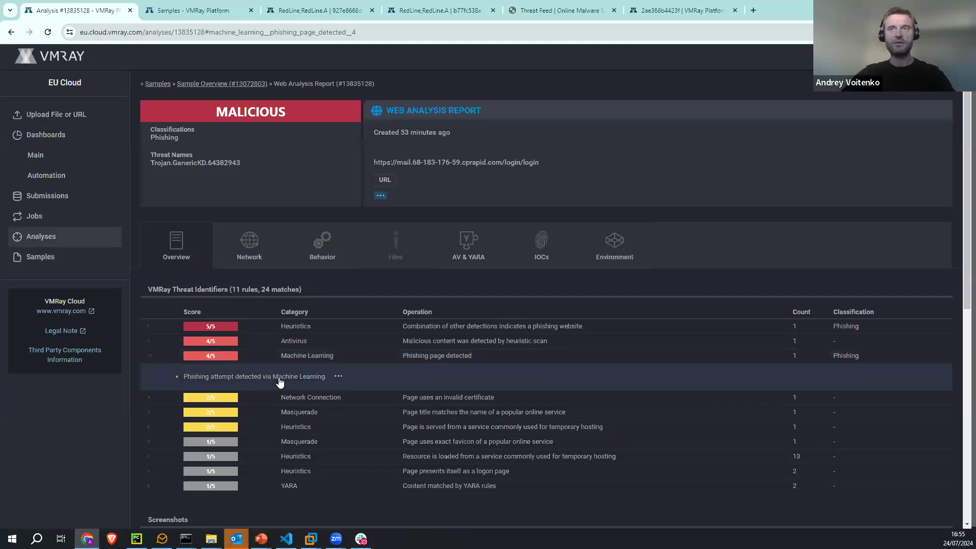
View both screenshots of the analysed phishing page in the web analysis report and close the viewer
scroll(279, 382, "down", 2)
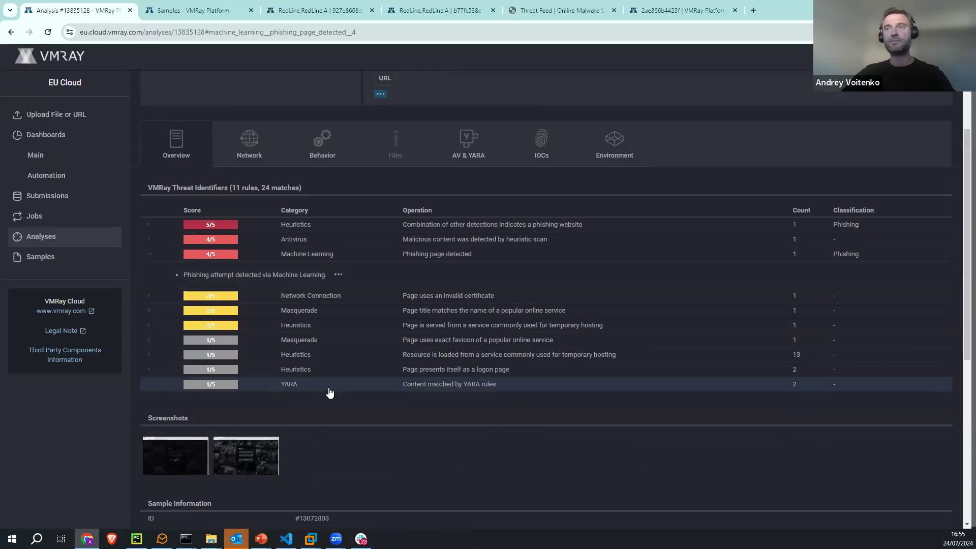
left_click(178, 453)
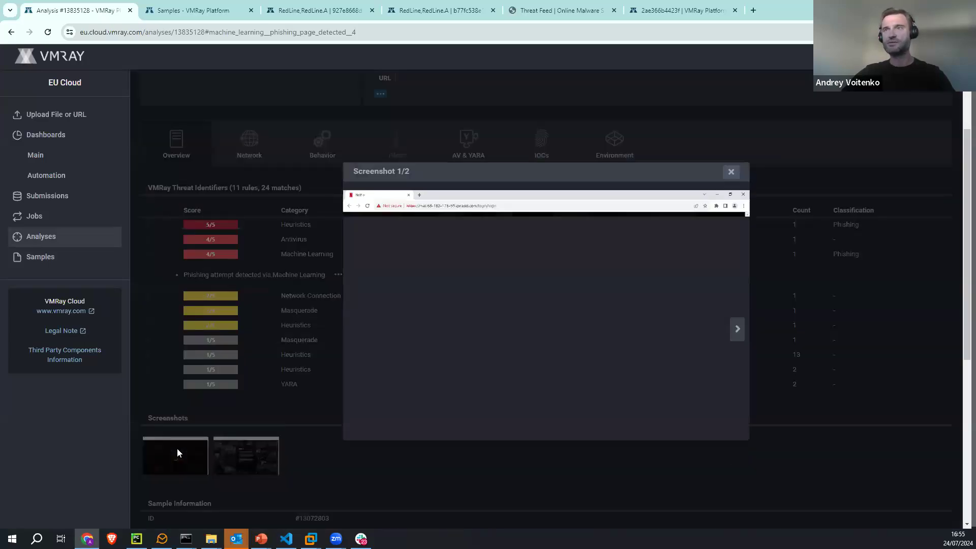
left_click(738, 329)
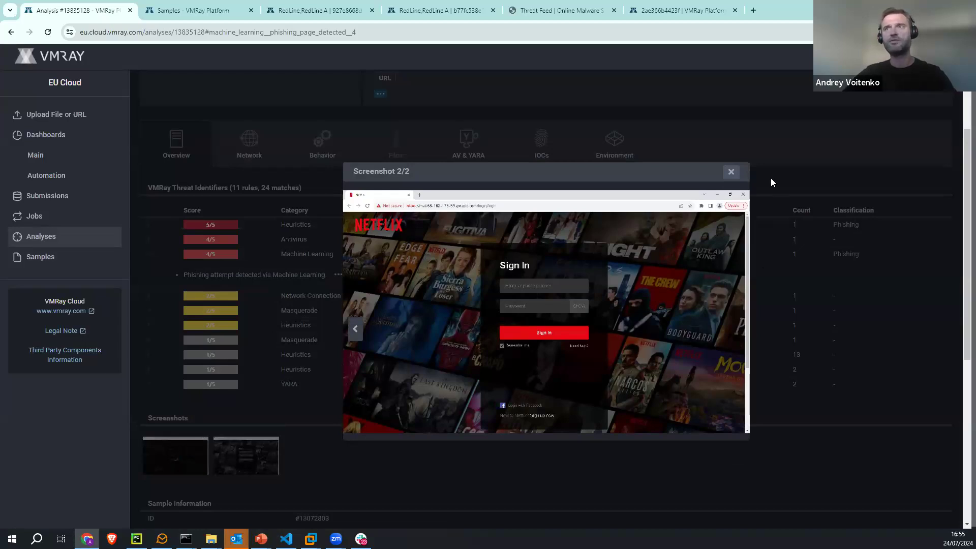
left_click(731, 173)
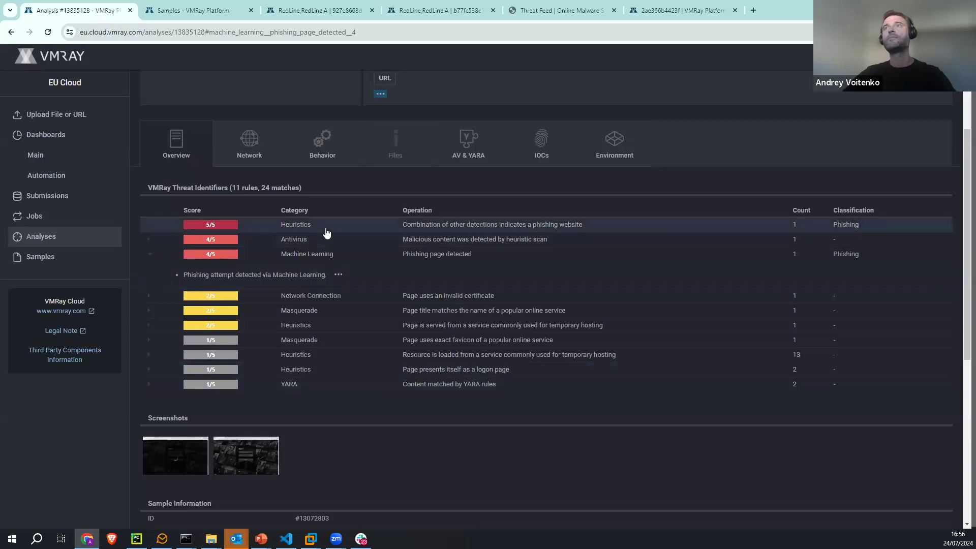
Bring up the public RedLine dynamic analysis report for the invoice Word document and highlight the document's file name
left_click(679, 12)
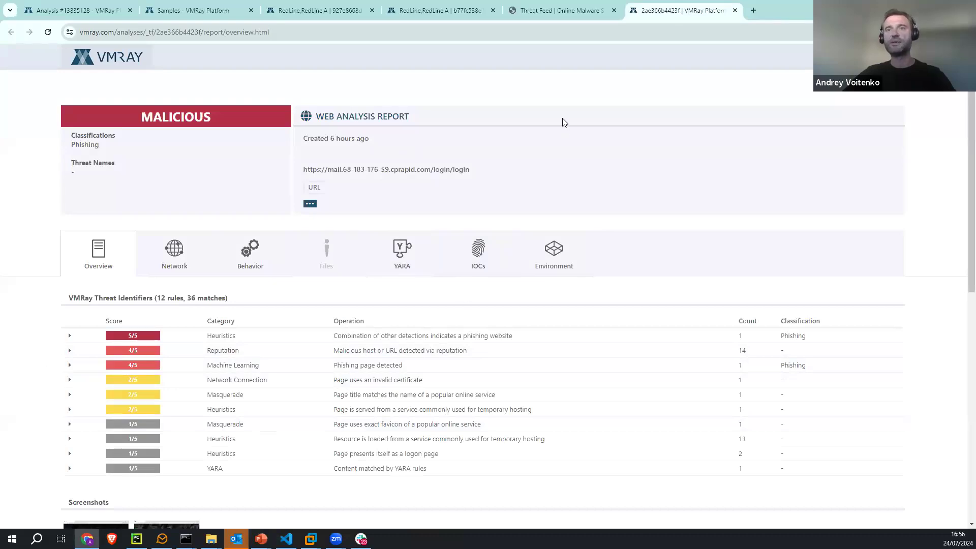
left_click(210, 9)
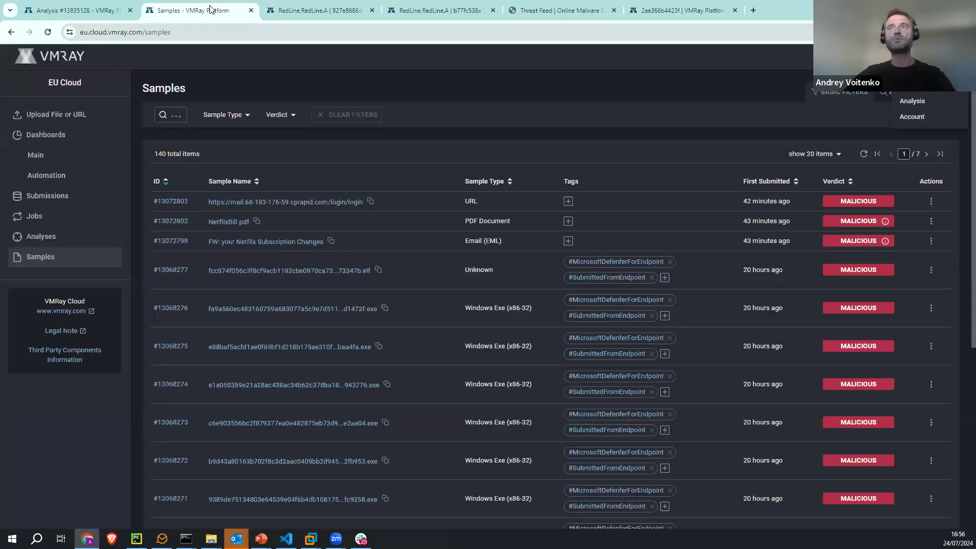
left_click(293, 13)
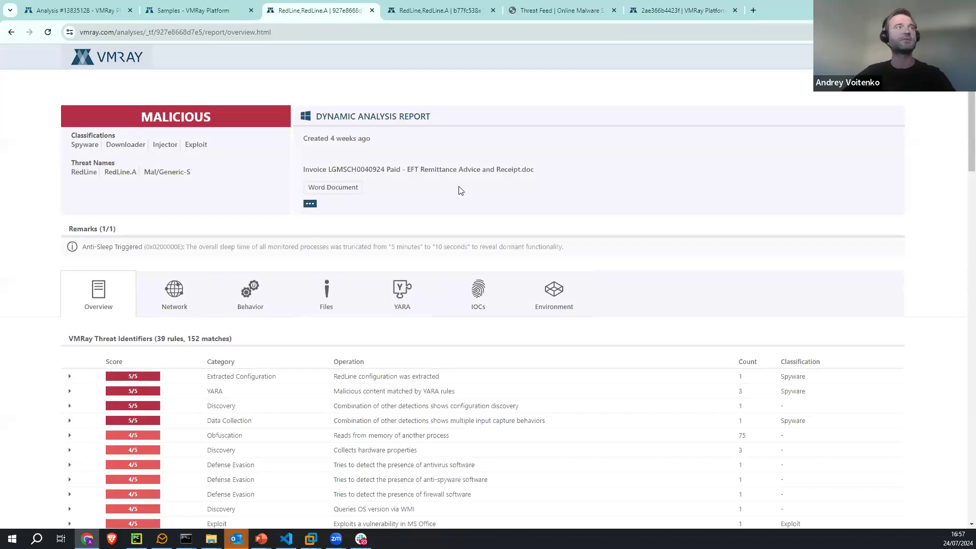
scroll(460, 190, "down", 2)
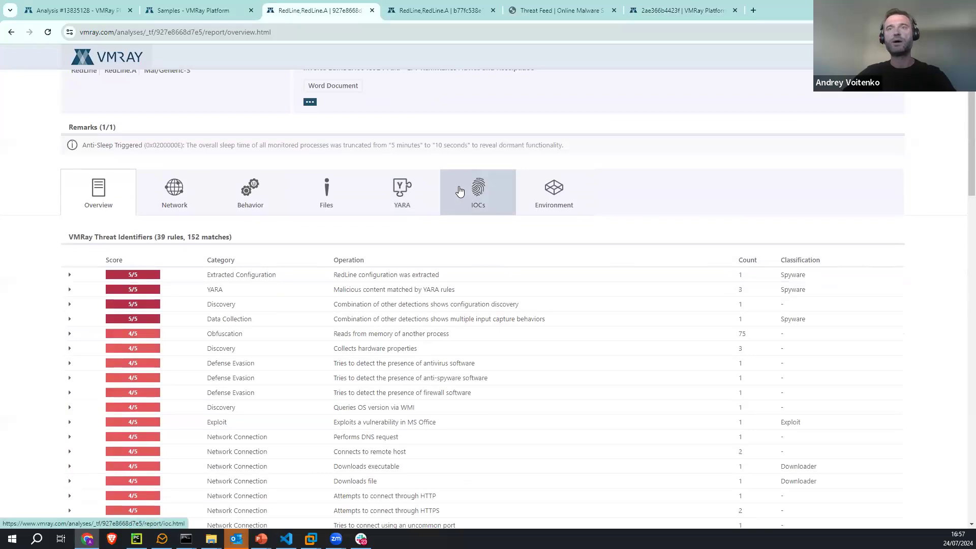
scroll(459, 191, "up", 2)
left_click_drag(541, 170, 303, 170)
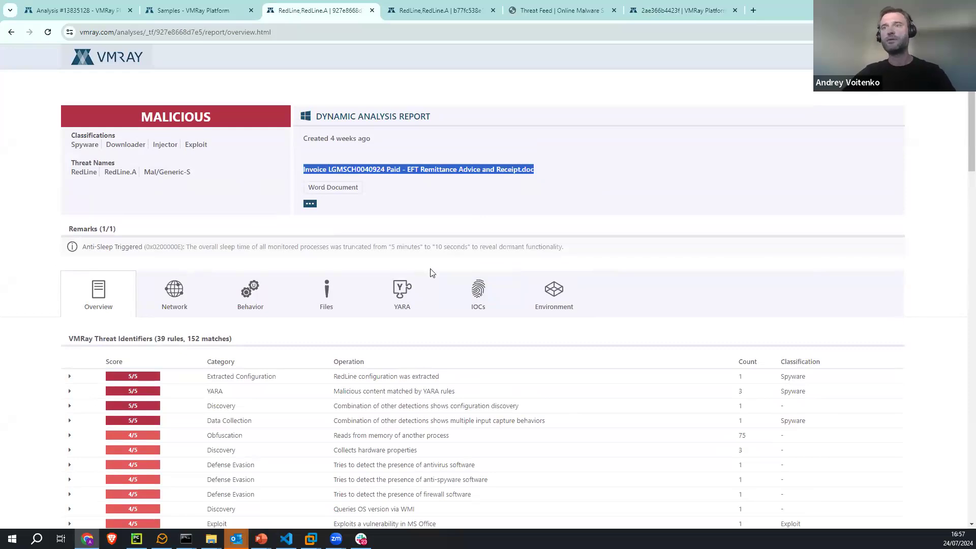
Review the report's VMRay Threat Identifiers and expand the Defense Evasion "Template injection" entry
scroll(471, 323, "down", 3)
scroll(471, 325, "down", 6)
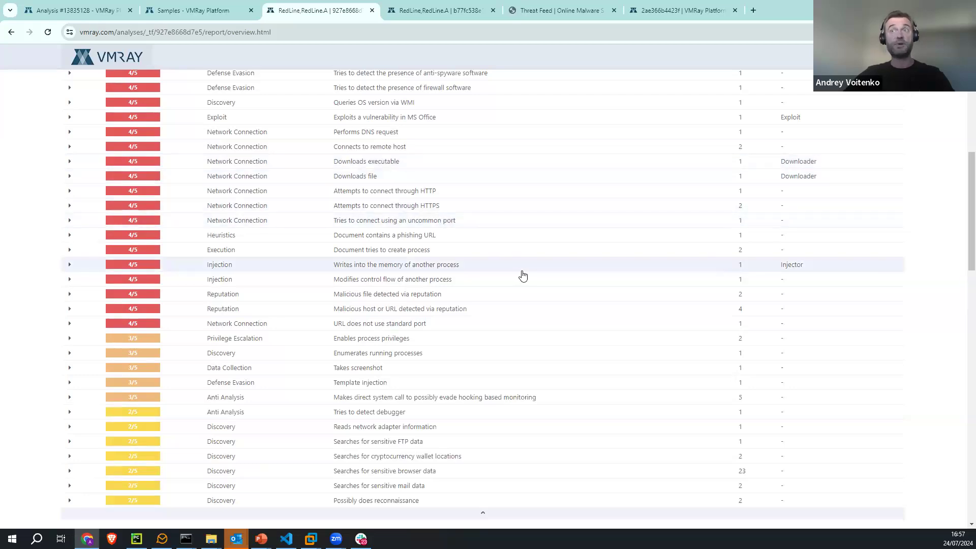
scroll(522, 281, "up", 3)
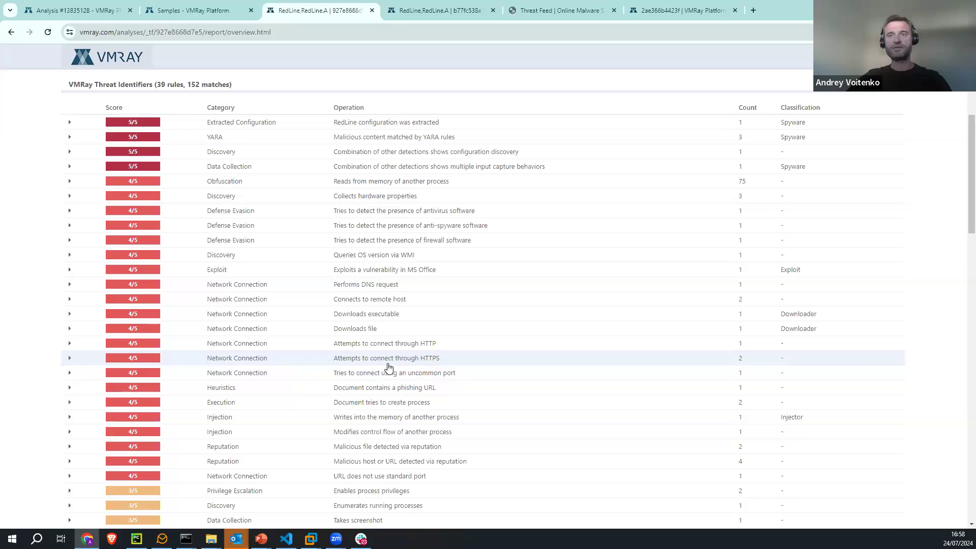
scroll(389, 367, "down", 1)
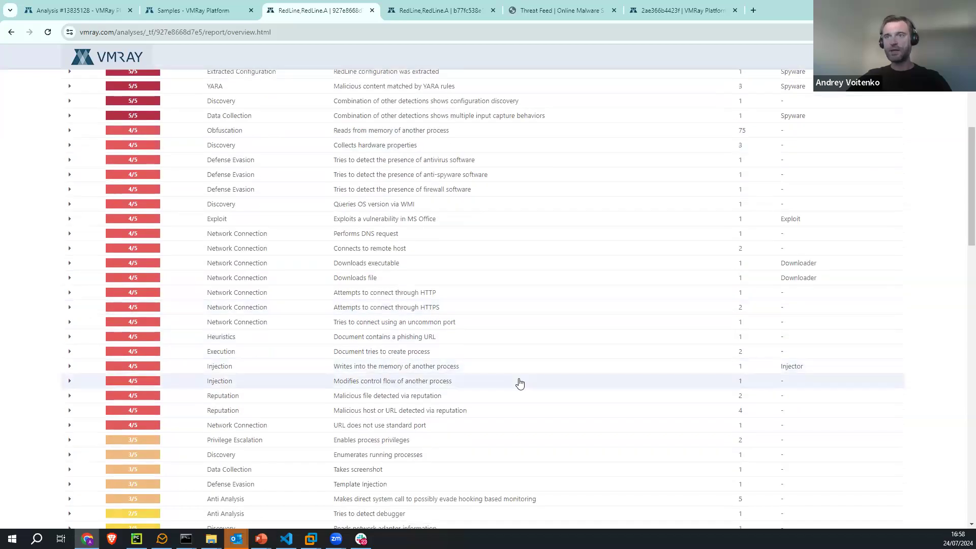
scroll(519, 382, "down", 2)
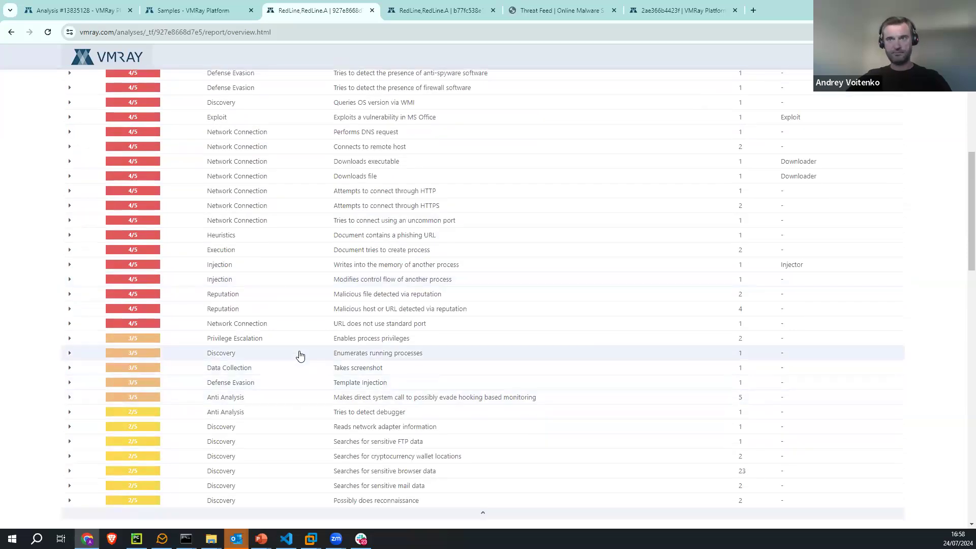
left_click(306, 388)
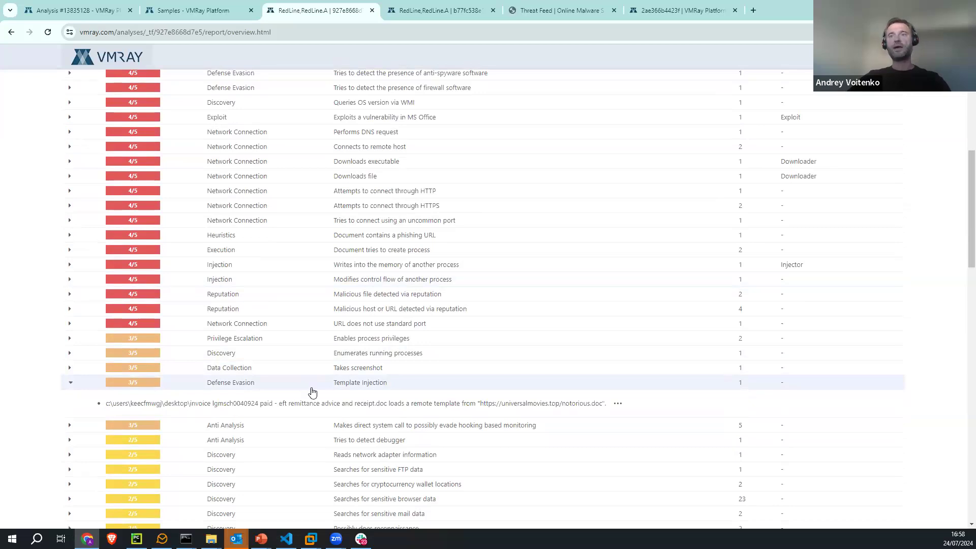
Examine the Monitored Processes graph alongside the template injection detail and the higher-scored threat identifiers
scroll(310, 391, "down", 4)
scroll(312, 392, "down", 4)
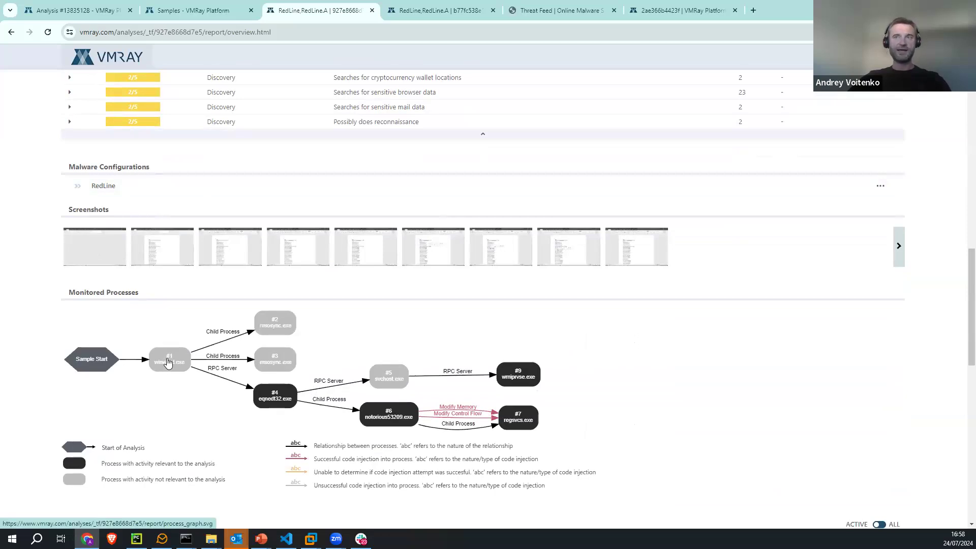
scroll(250, 322, "up", 4)
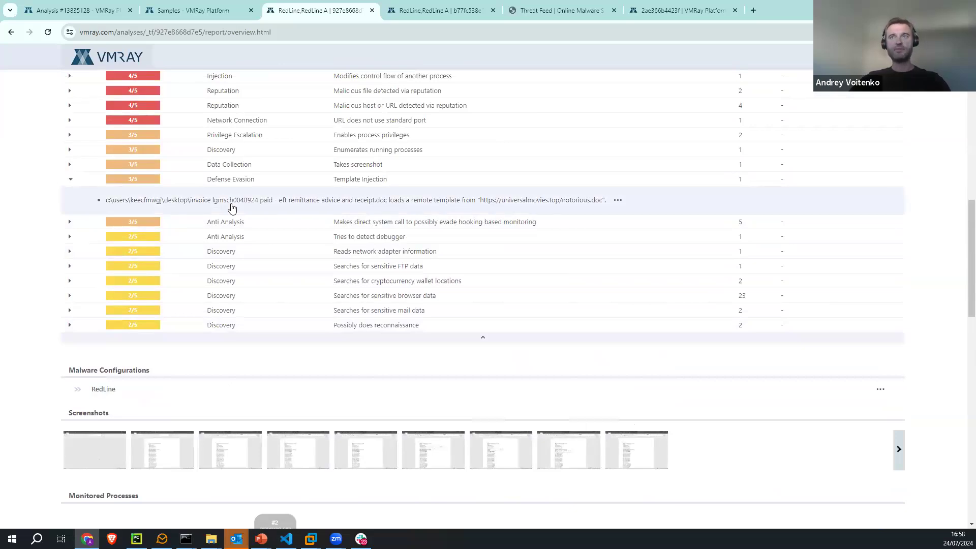
scroll(290, 322, "down", 4)
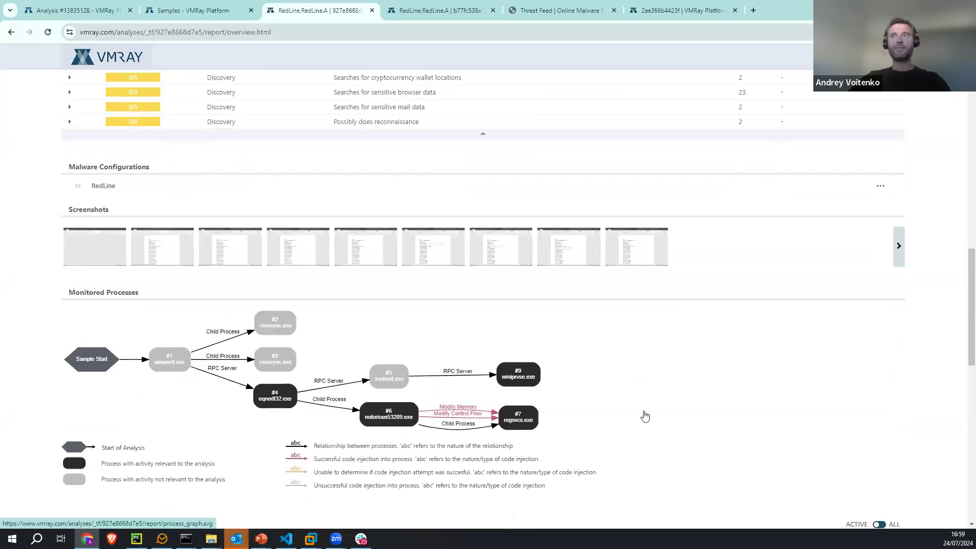
scroll(643, 419, "up", 1)
scroll(643, 419, "up", 3)
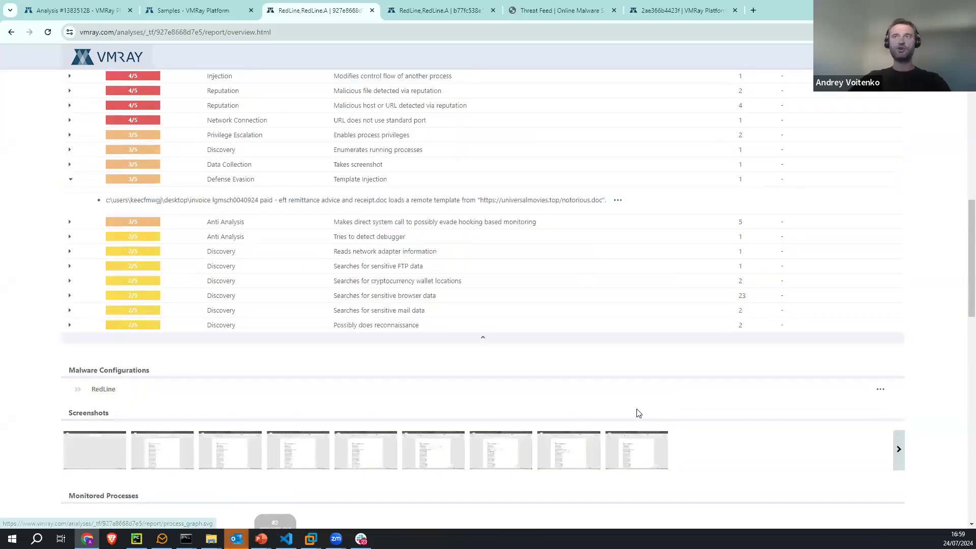
scroll(643, 413, "up", 3)
scroll(643, 414, "up", 1)
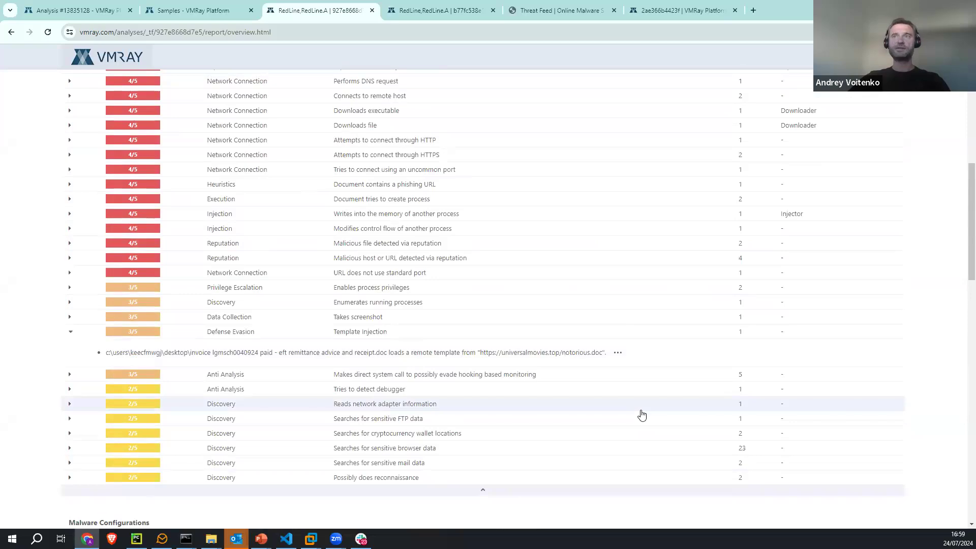
scroll(641, 415, "up", 3)
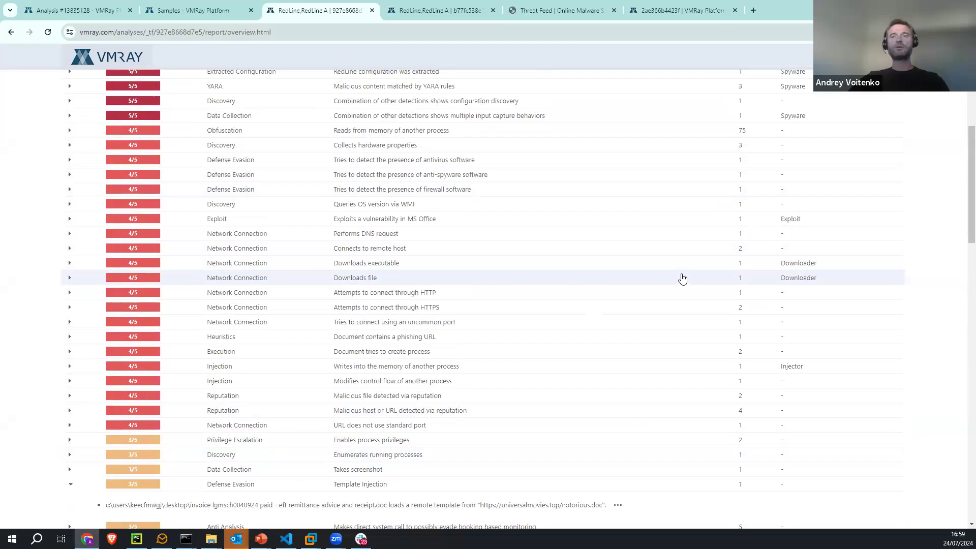
Expand the "Tries to detect the presence of antivirus software" entry for review and collapse the "Template Injection" entry
left_click(442, 161)
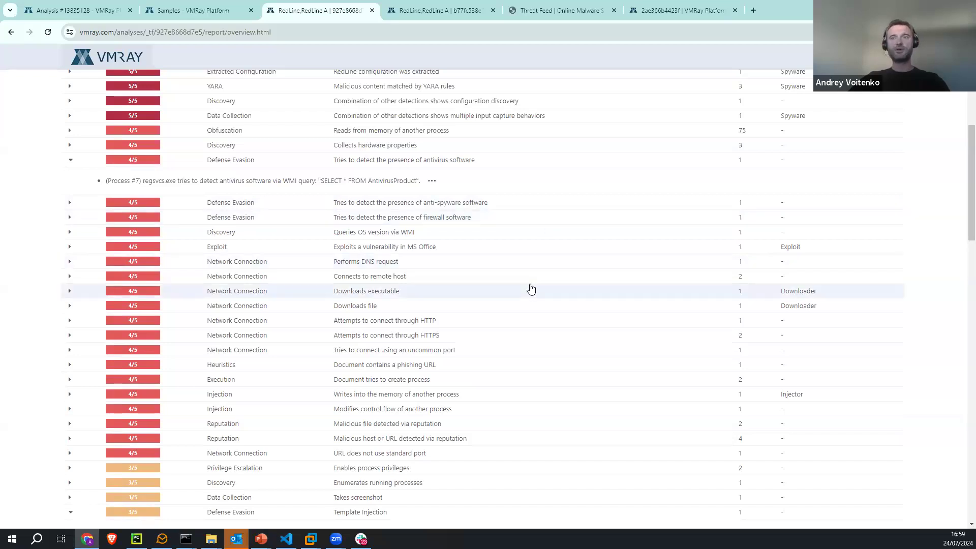
scroll(530, 288, "down", 1)
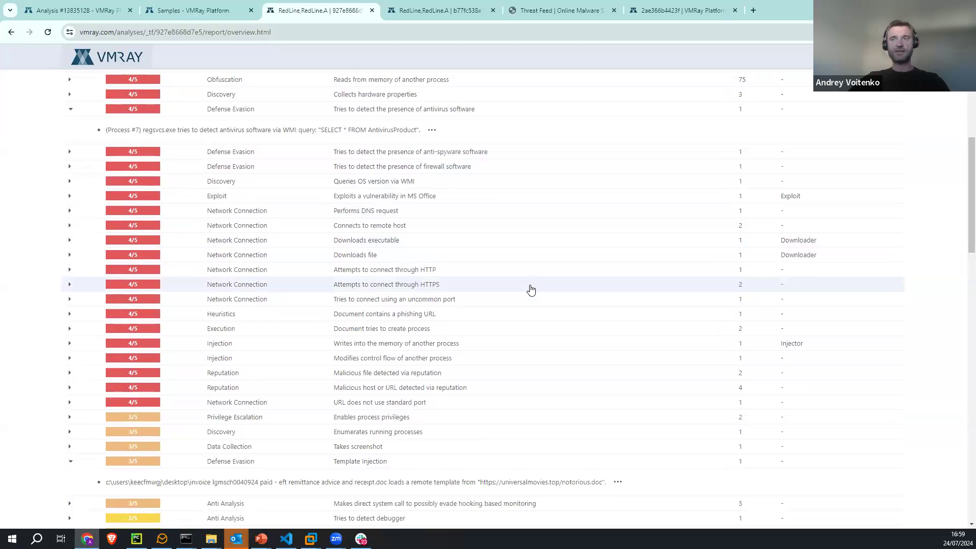
scroll(531, 288, "down", 5)
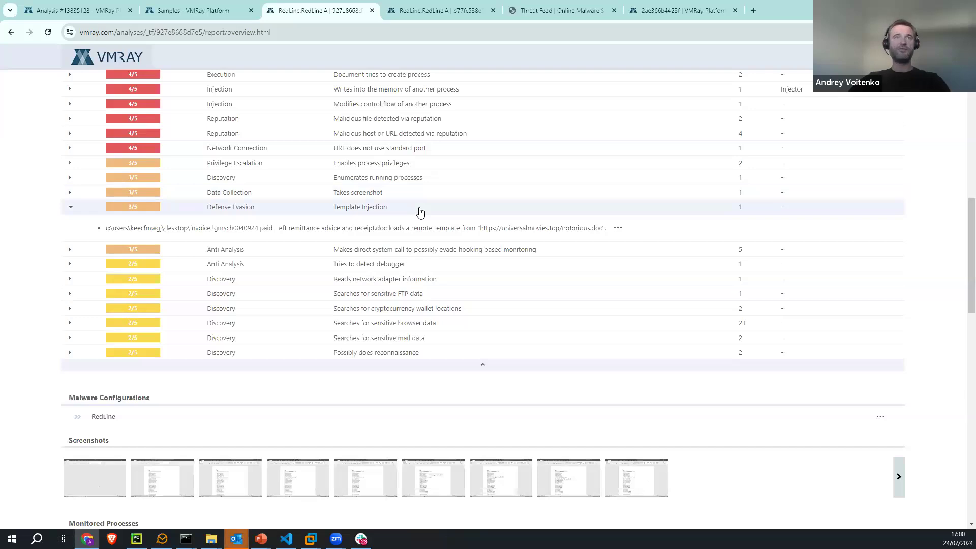
left_click(420, 213)
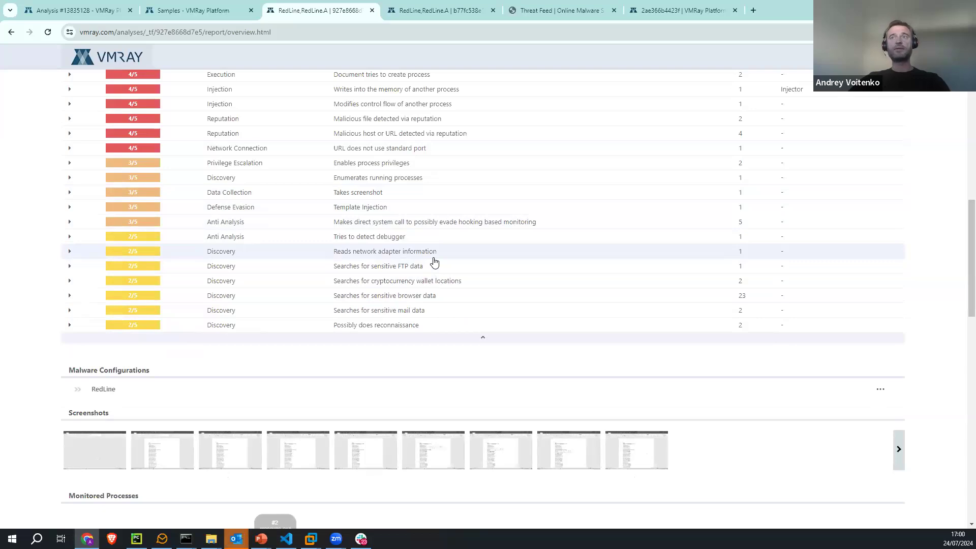
Expand the "Attempts to connect through HTTP" threat identifier and highlight the URL that regsvcs.exe connects to
scroll(432, 266, "up", 3)
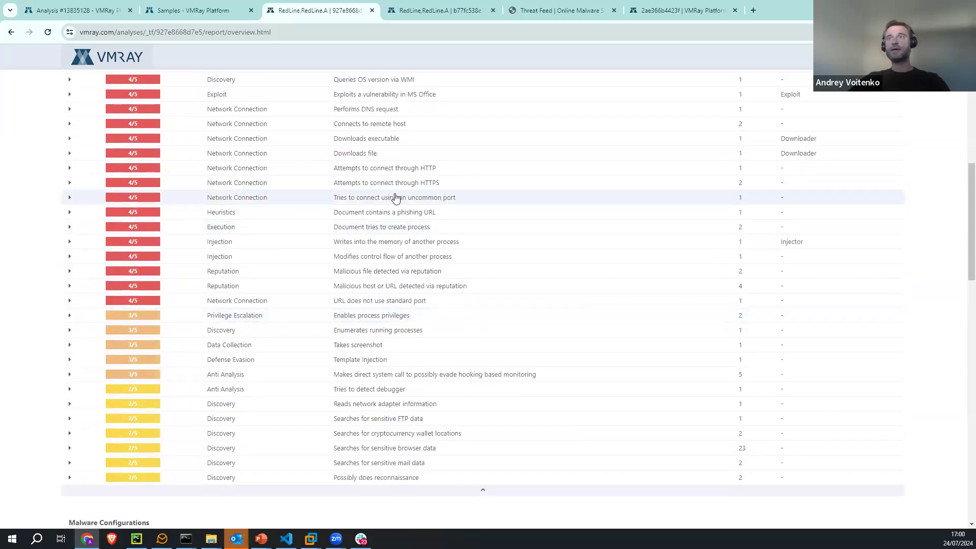
left_click(397, 173)
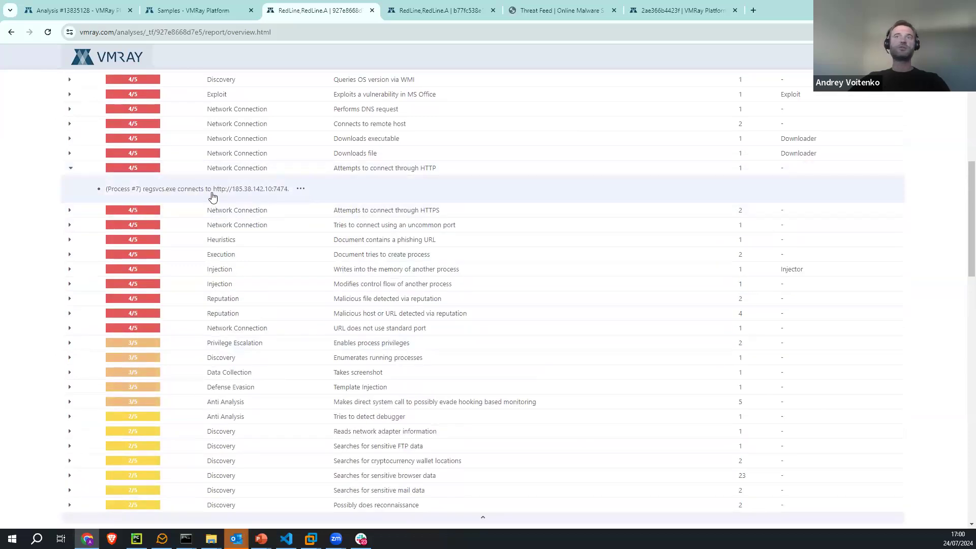
left_click_drag(213, 197, 292, 193)
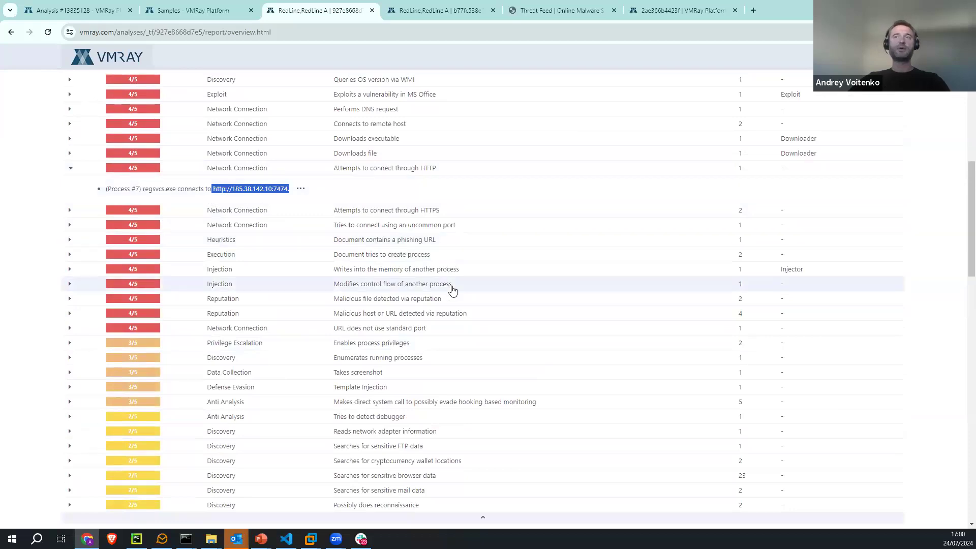
Expand the extracted RedLine entry under Malware Configurations and highlight the socket's C2 address
scroll(452, 290, "up", 4)
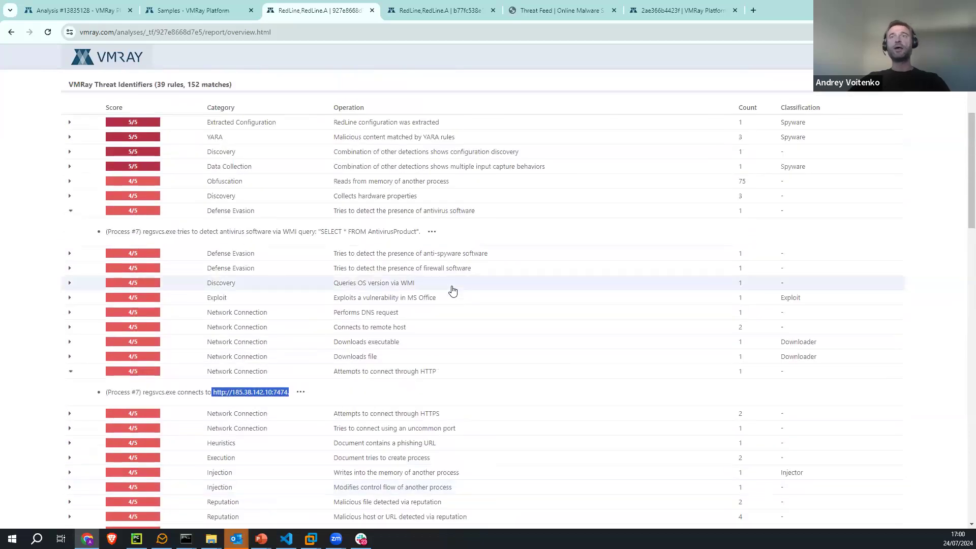
scroll(453, 290, "down", 15)
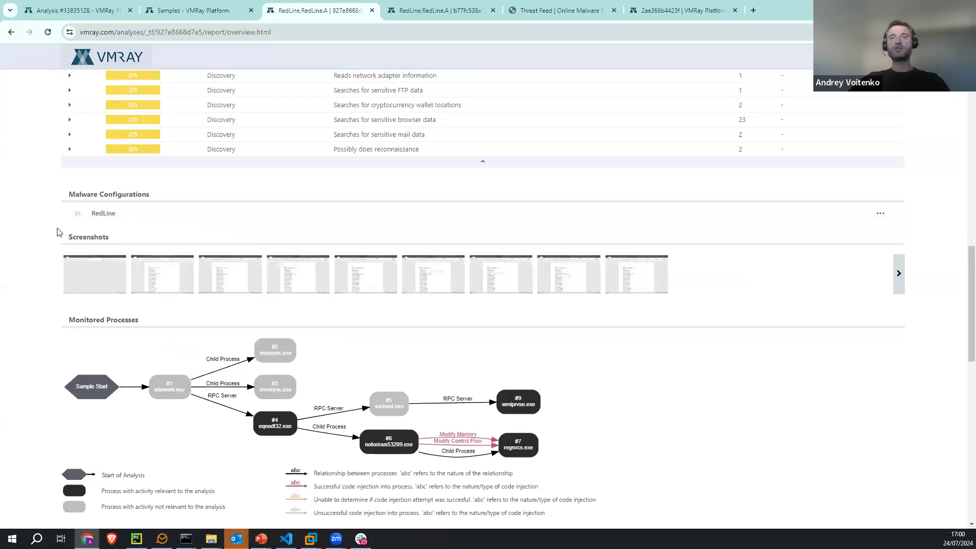
left_click(75, 219)
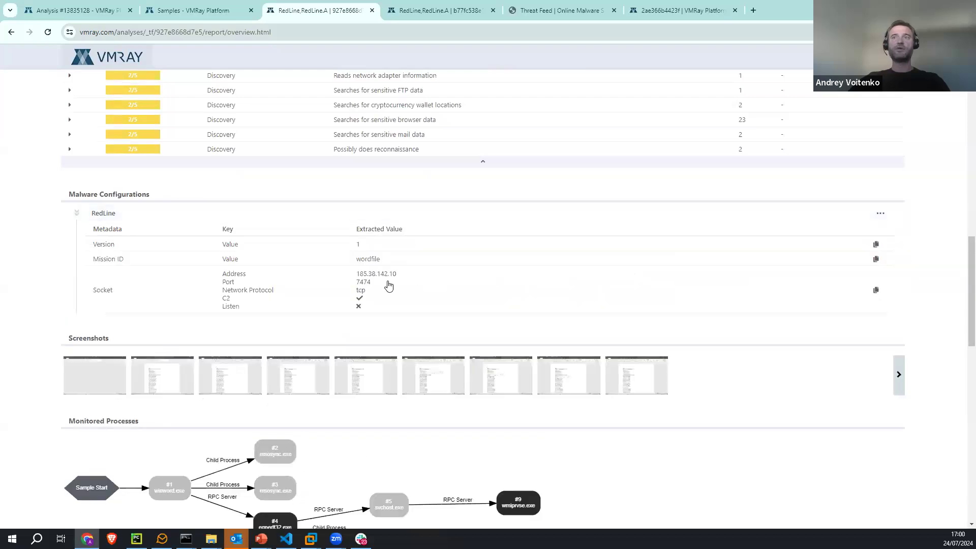
double_click(390, 277)
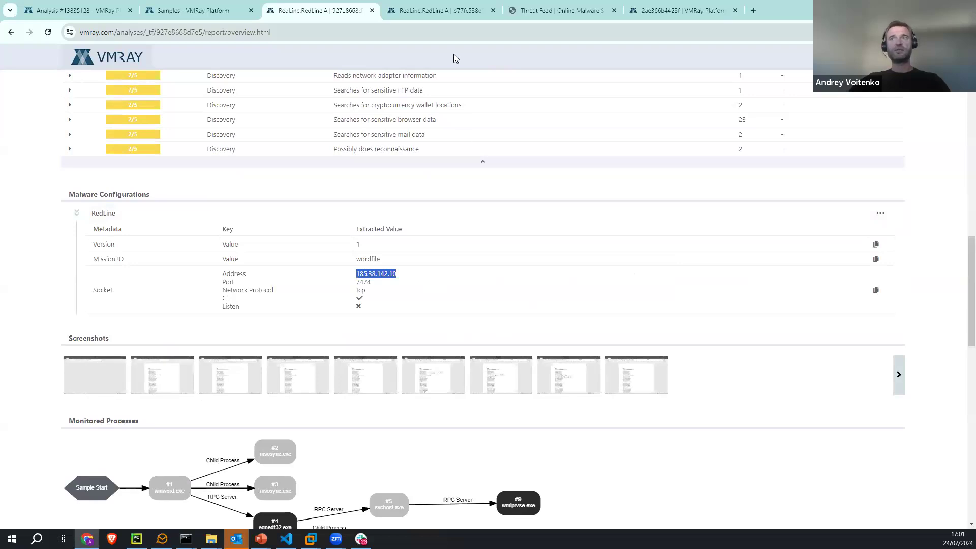
Bring up the RedLine executable's analysis report and expand its VMRay Threat Identifiers table to the full list
left_click(446, 16)
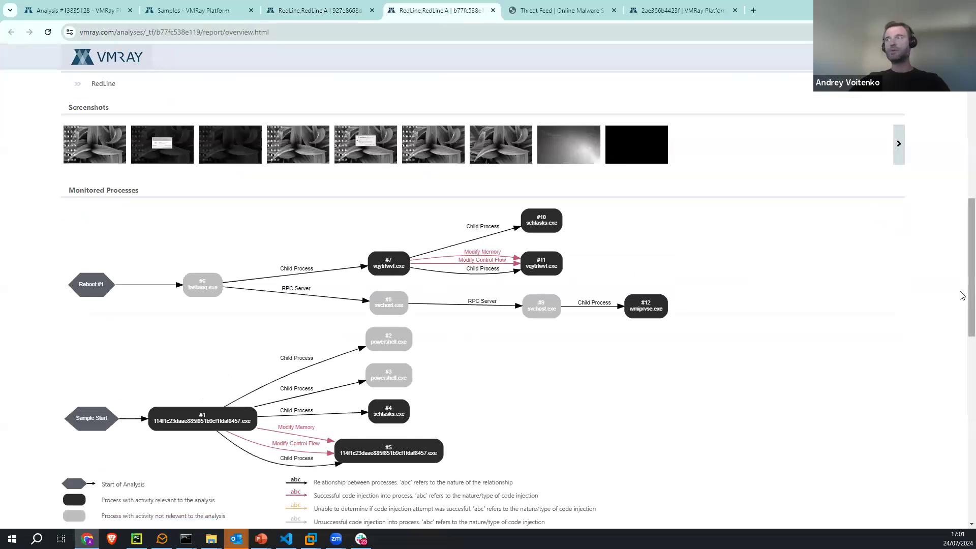
scroll(960, 284, "up", 4)
scroll(960, 183, "up", 5)
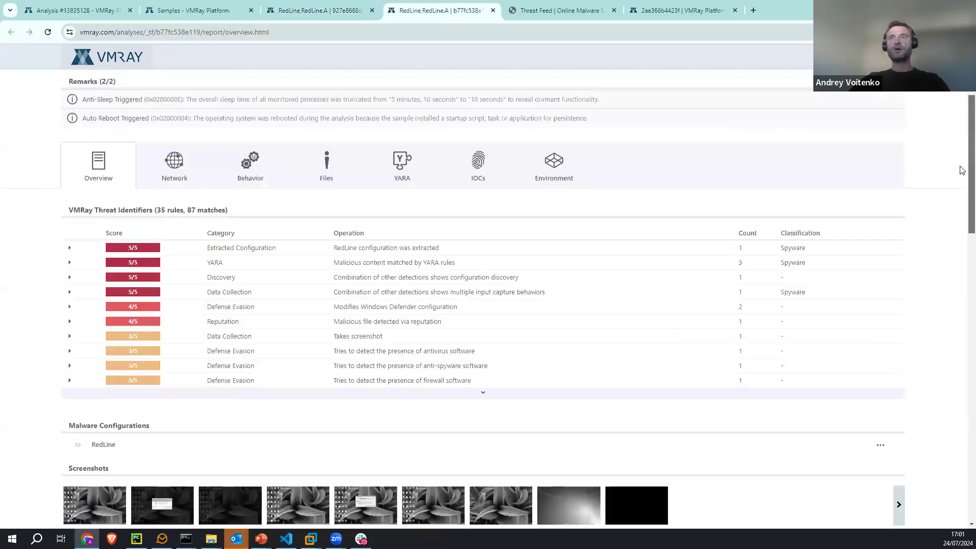
left_click(510, 481)
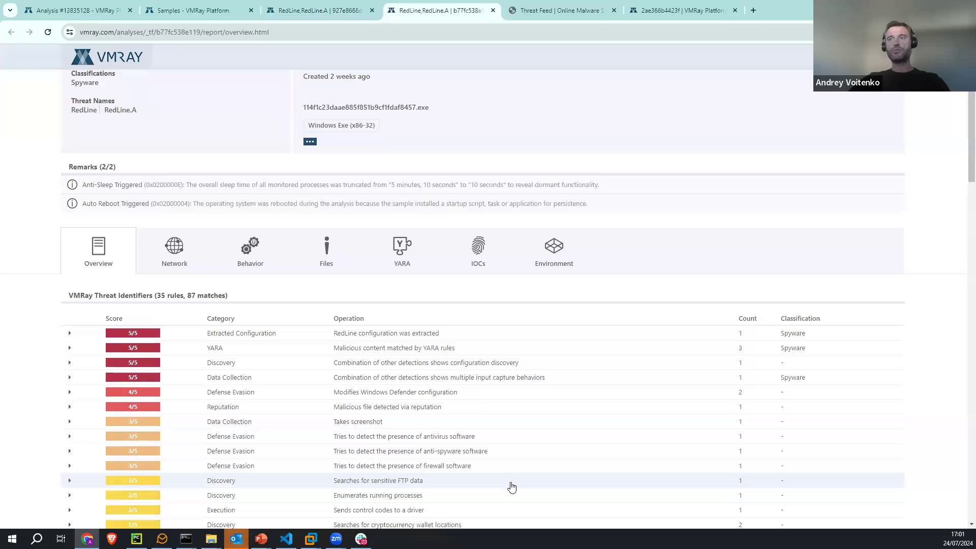
Review the executable's threat identifiers and expand the Defense Evasion entry "Modifies Windows Defender configuration"
scroll(526, 497, "down", 2)
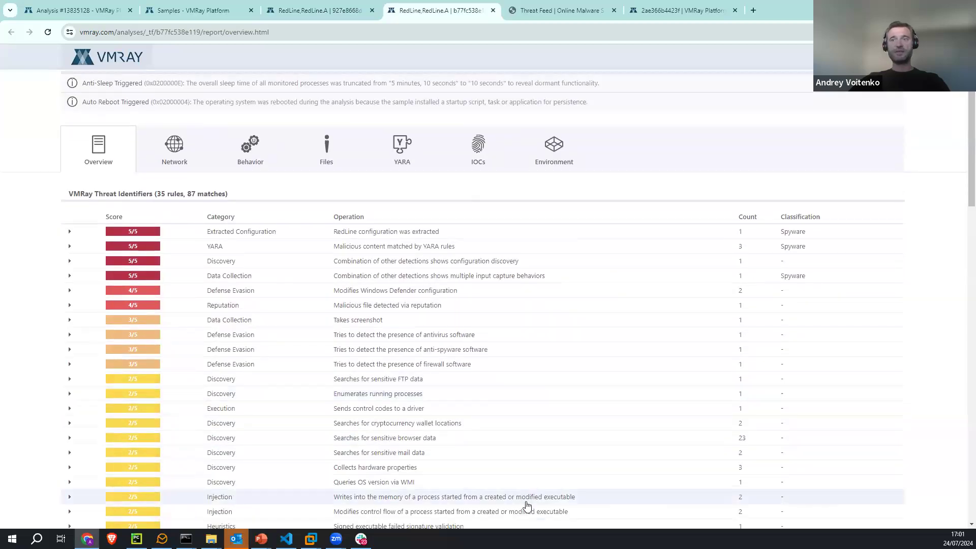
scroll(526, 498, "down", 2)
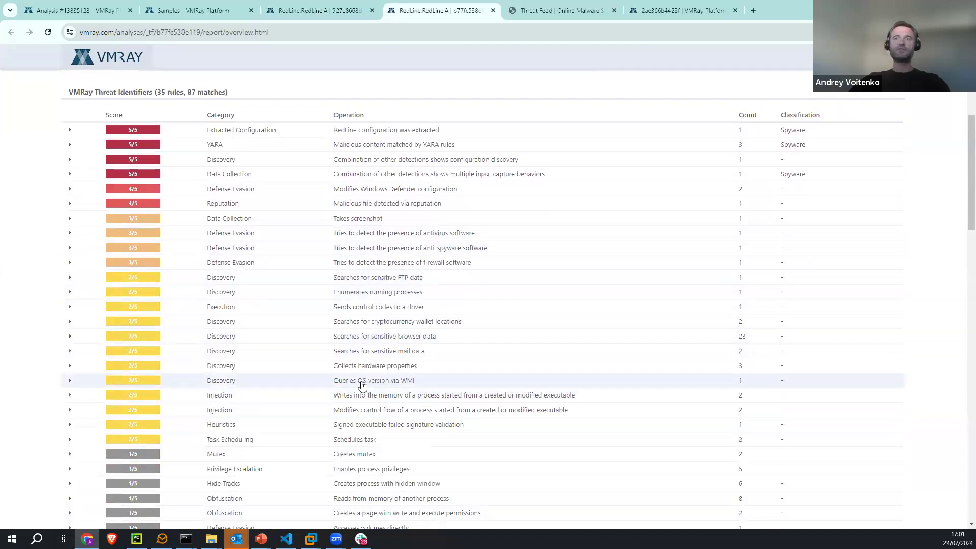
left_click(391, 193)
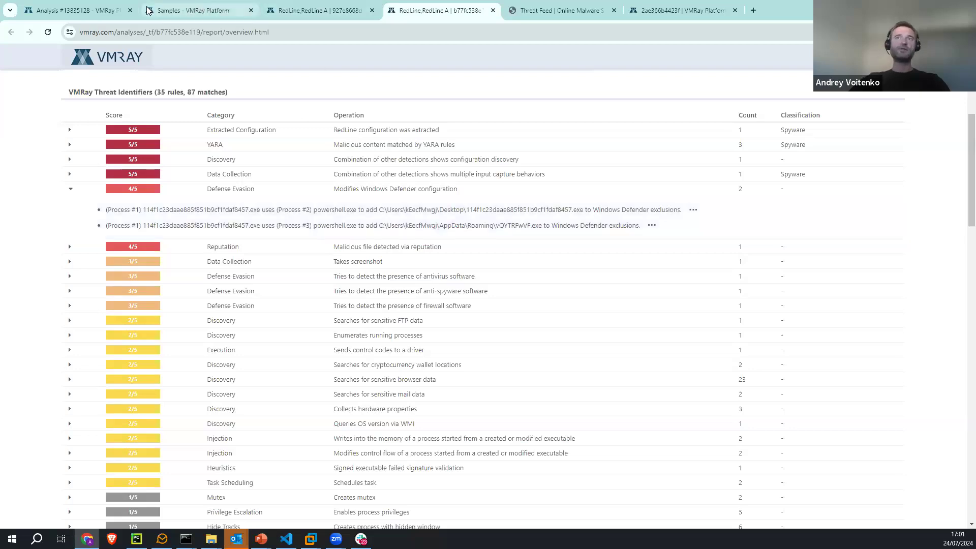
Return from the analysis reports to the PowerPoint slideshow and advance to the "New YARA Rule: EDRSilencer" slide
left_click(109, 11)
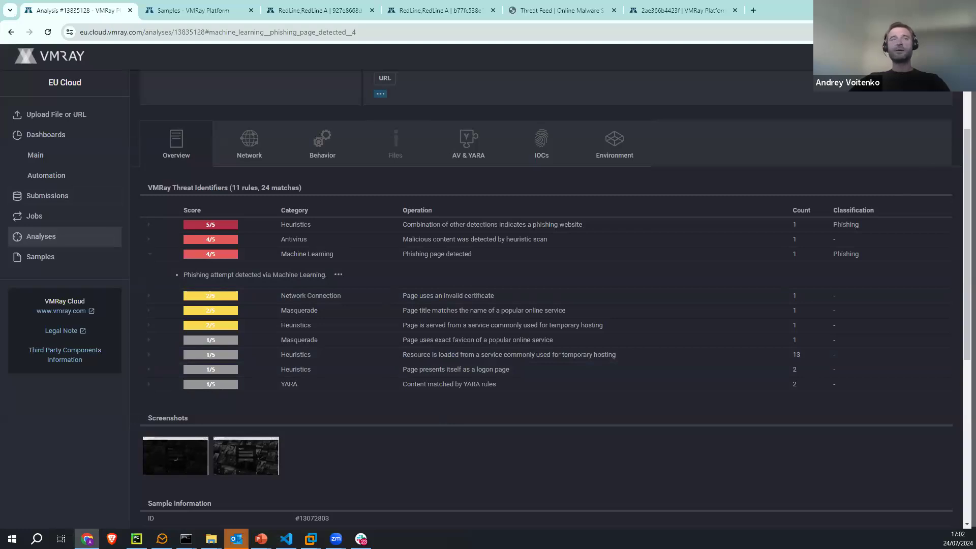
key("alt+Tab")
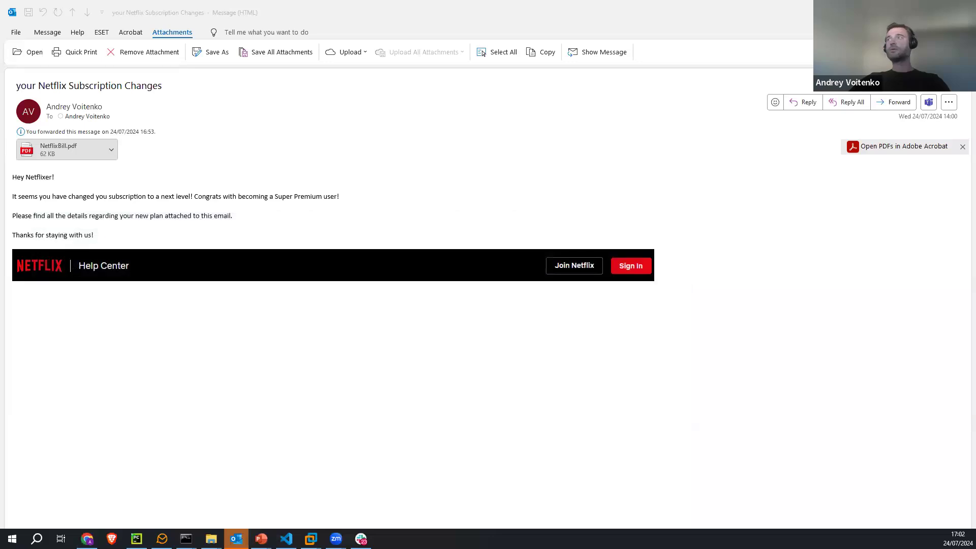
key("alt+Tab")
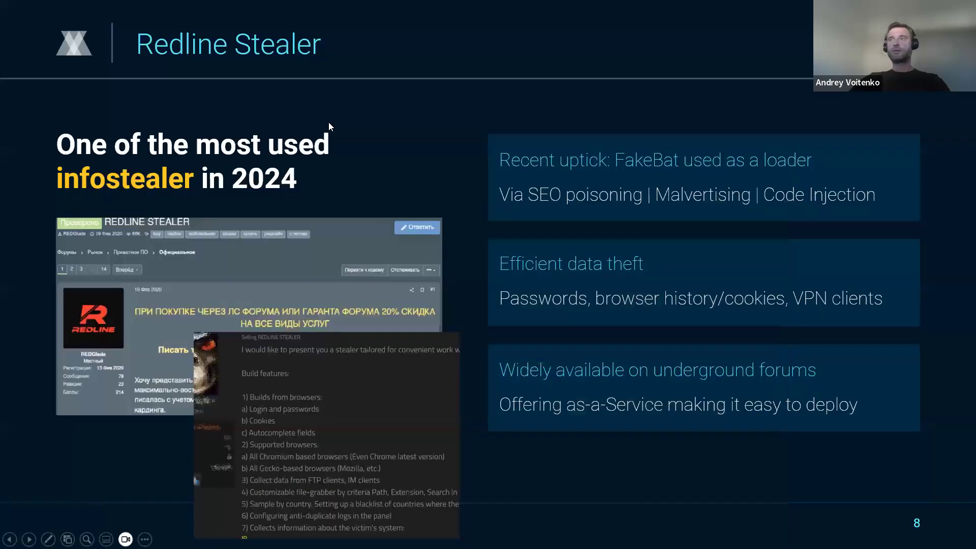
key("Right")
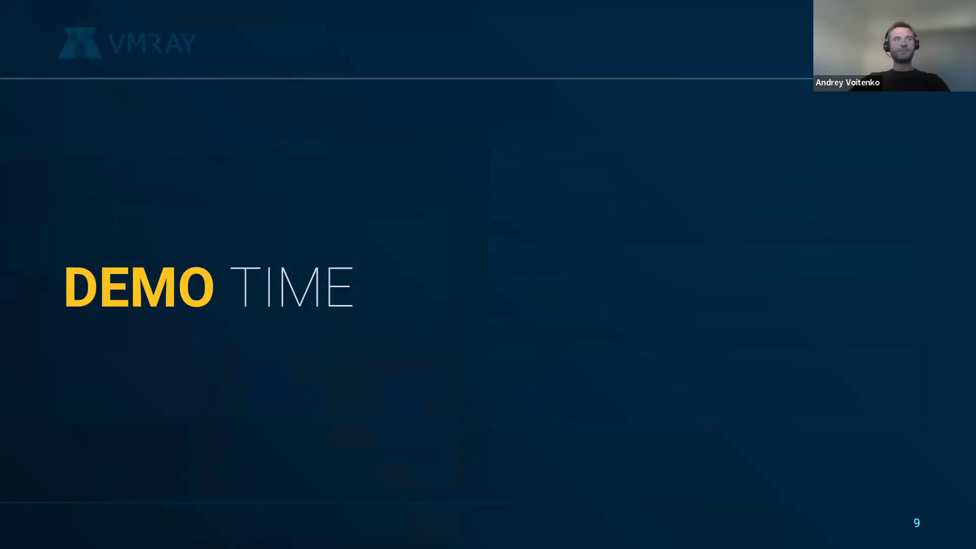
key("Right")
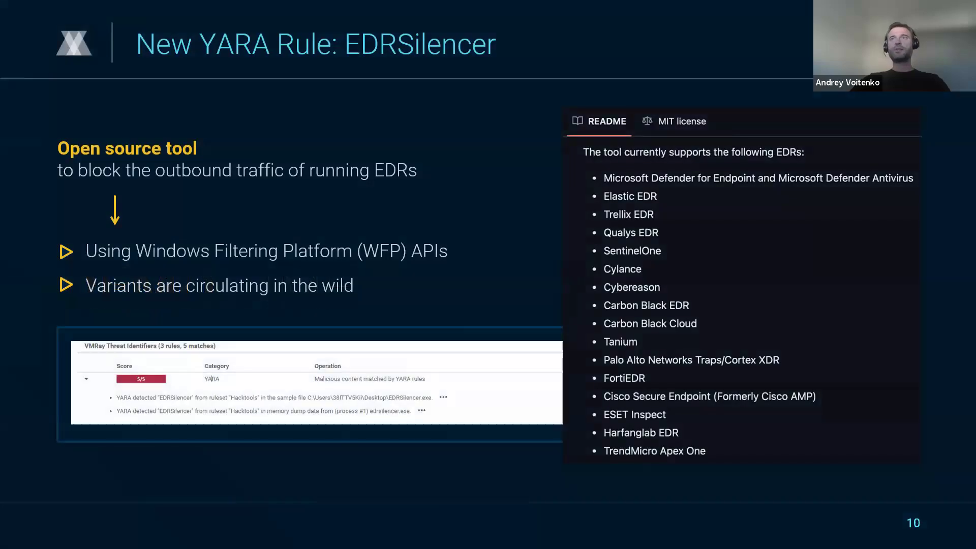